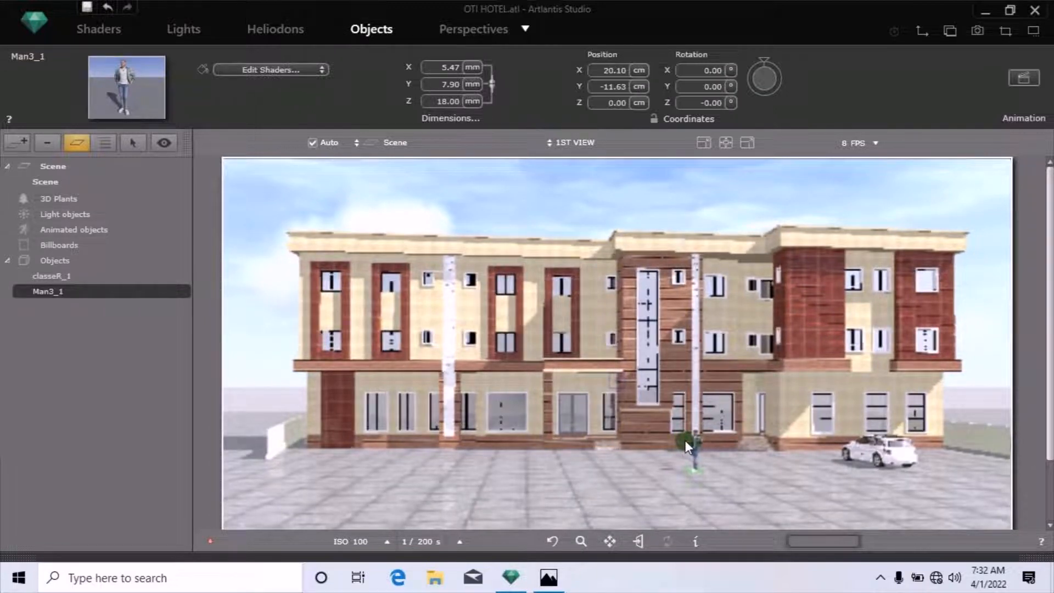
# Step: Place a coconut tree from the object catalog on the paving in front of the building, near the white car
pyautogui.click(1026, 559)
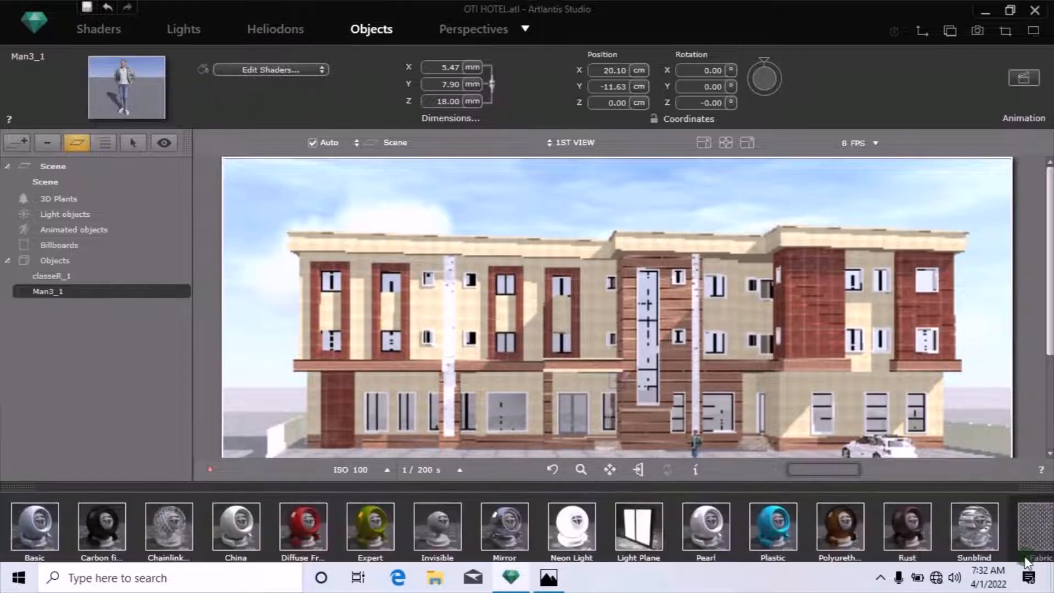
pyautogui.click(969, 552)
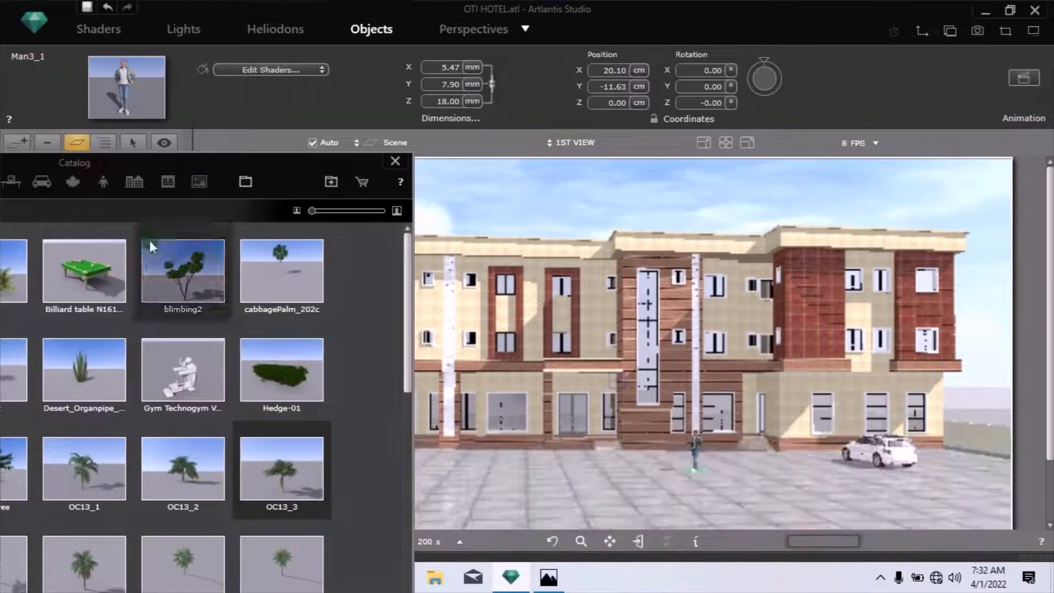
pyautogui.moveTo(232, 165); pyautogui.dragTo(493, 97)
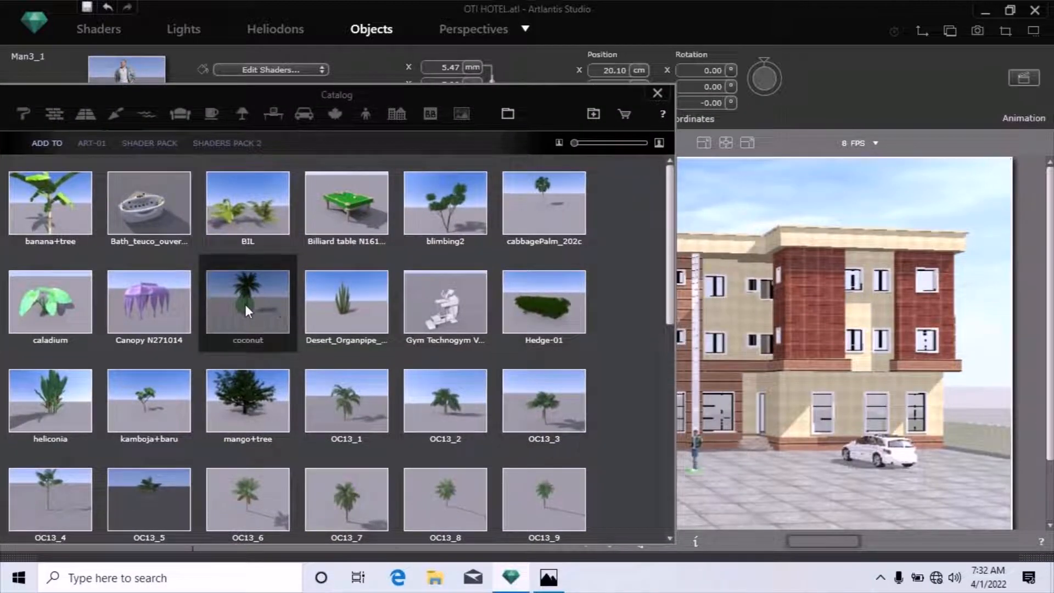
pyautogui.moveTo(245, 305)
pyautogui.mouseDown()
pyautogui.moveTo(568, 444)
pyautogui.moveTo(780, 494)
pyautogui.mouseUp()
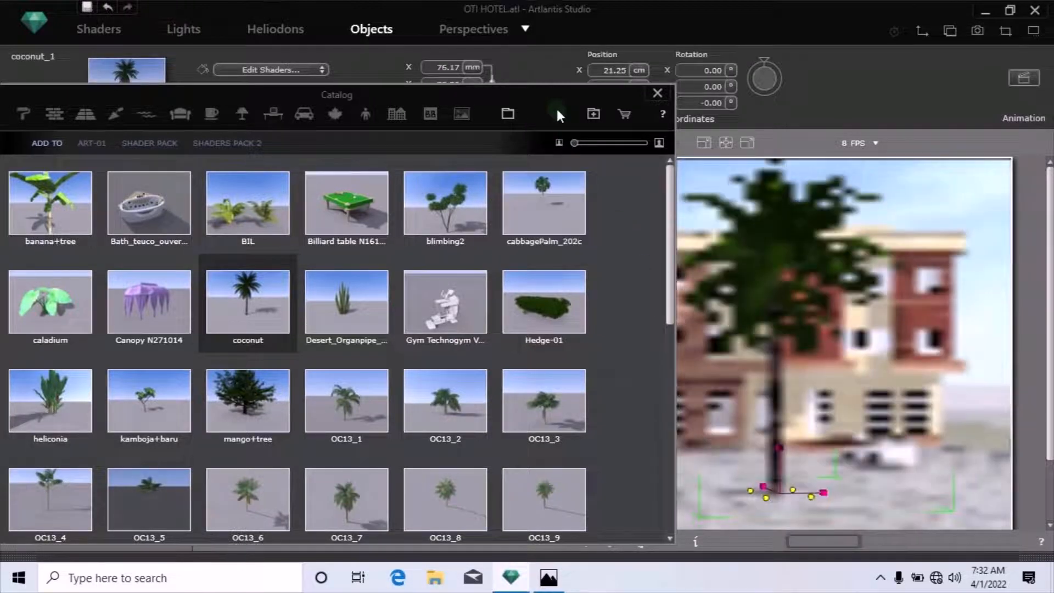
pyautogui.click(554, 106)
pyautogui.moveTo(57, 150); pyautogui.dragTo(11, 140)
# Step: In the 2D plan, move the coconut tree beside the building's right end, to about X 43, Y 2 cm
pyautogui.click(923, 33)
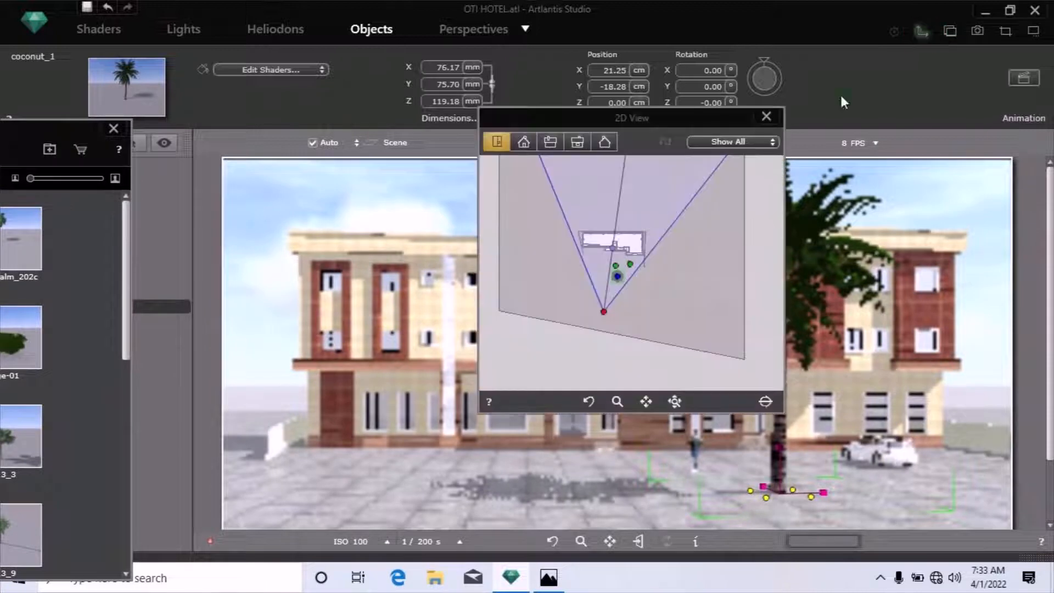
pyautogui.moveTo(618, 280); pyautogui.dragTo(705, 251)
pyautogui.scroll(4, 632, 252)
pyautogui.scroll(-2, 689, 265)
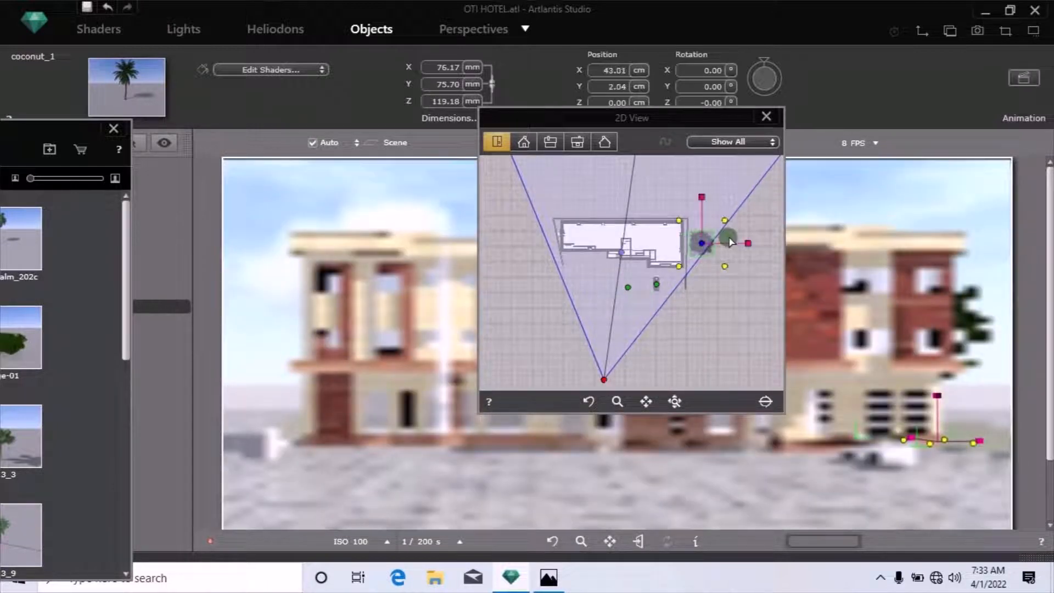
# Step: Enlarge the coconut tree to about 153 × 152 × 240 mm and move it farther back to about X 53, Y 16 cm
pyautogui.moveTo(701, 199)
pyautogui.mouseDown()
pyautogui.moveTo(699, 175)
pyautogui.moveTo(707, 198)
pyautogui.mouseUp()
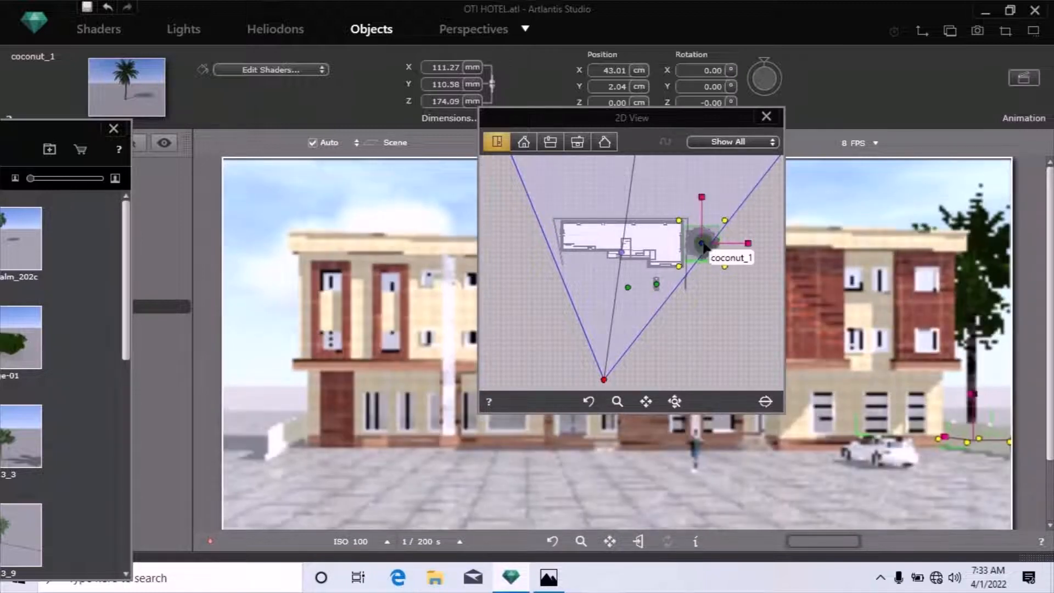
pyautogui.moveTo(700, 251); pyautogui.dragTo(717, 180)
pyautogui.scroll(-2, 699, 282)
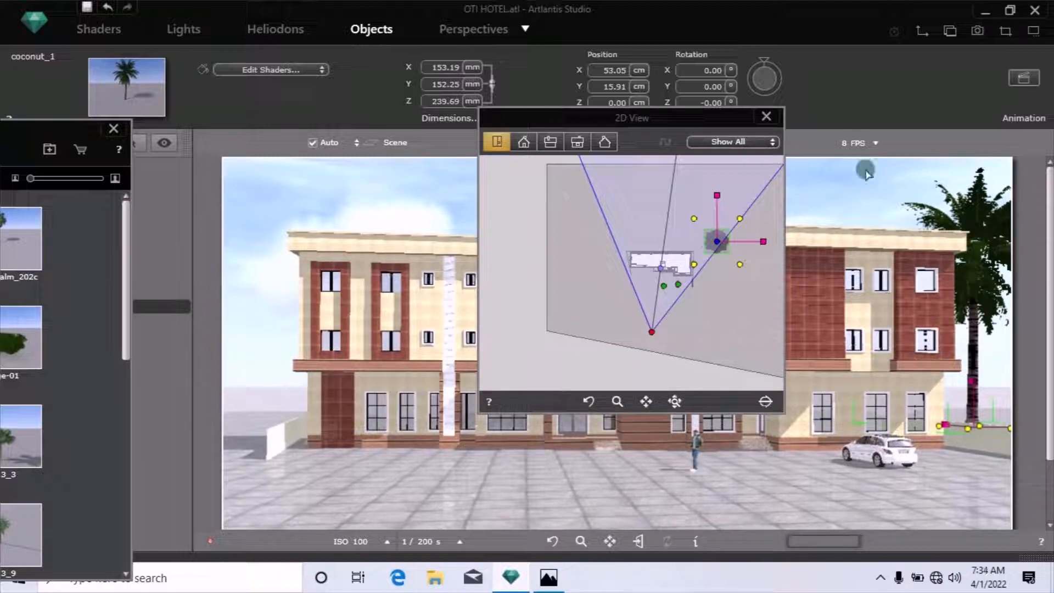
# Step: Look up the Alt key in the keyboard image in Photos, and return to Artlantis
pyautogui.click(983, 10)
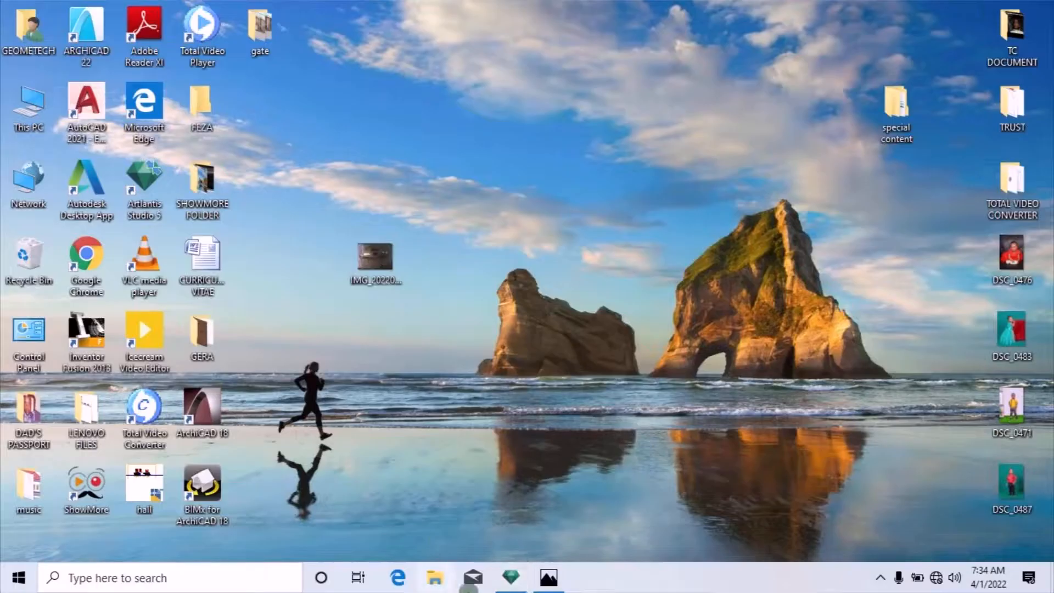
pyautogui.click(548, 577)
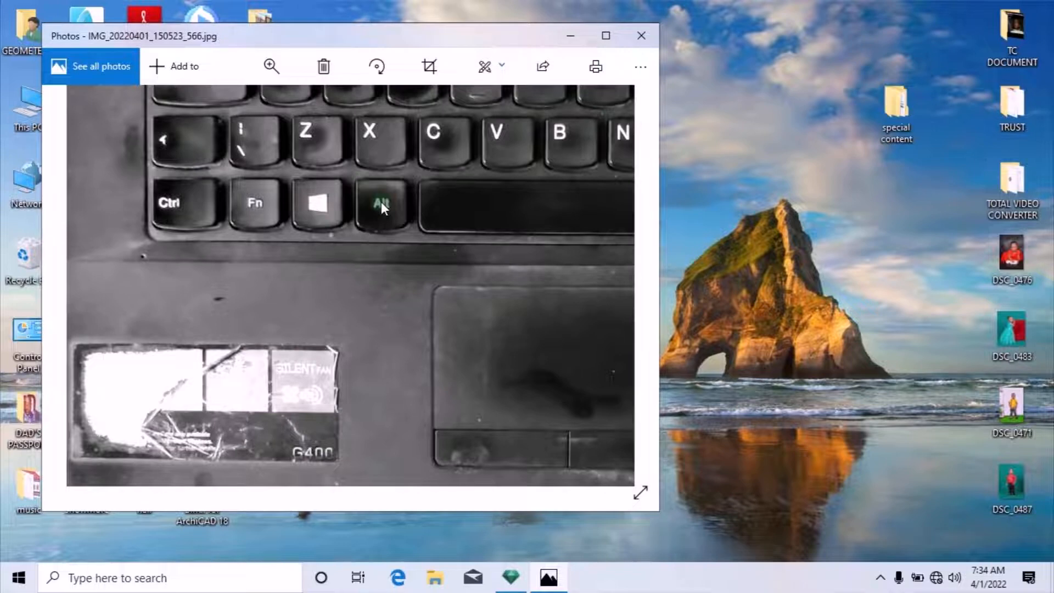
pyautogui.click(512, 577)
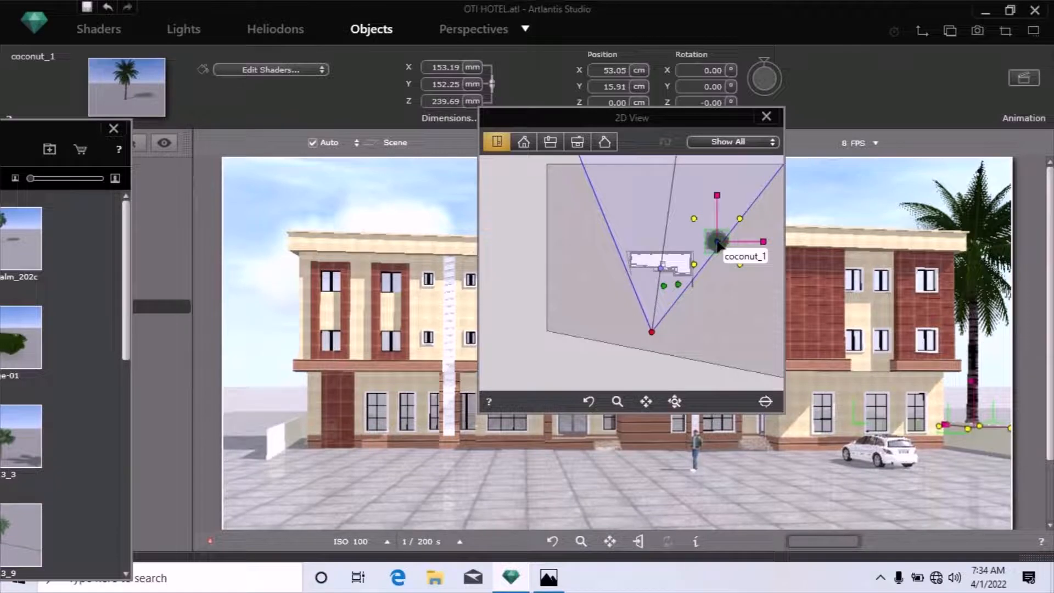
# Step: Duplicate the coconut tree to the opposite side of the building and bend the copy path into a curve behind it
pyautogui.moveTo(717, 242); pyautogui.dragTo(587, 249)
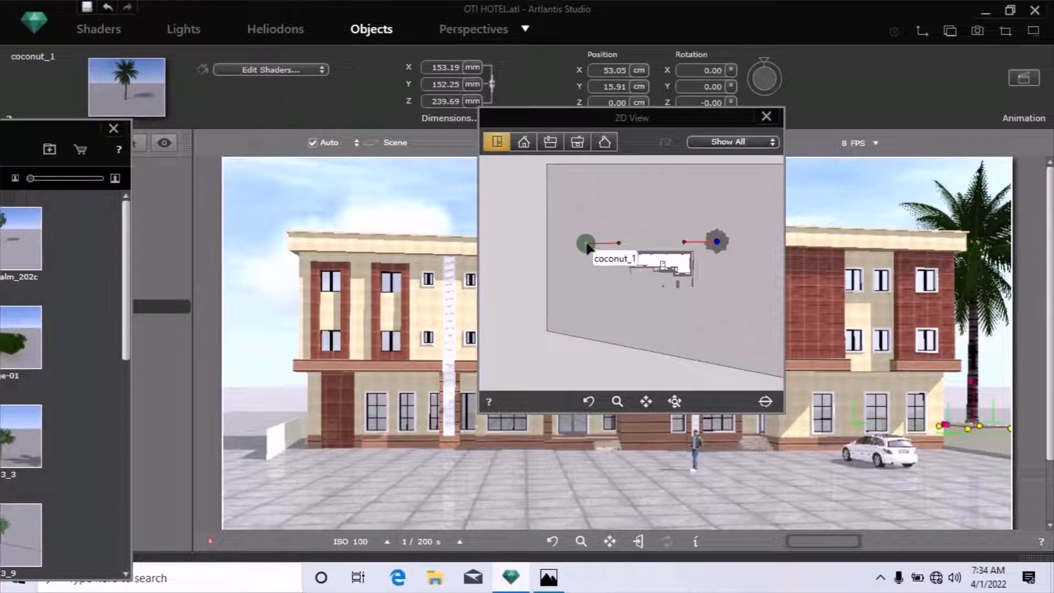
pyautogui.moveTo(587, 248)
pyautogui.mouseDown()
pyautogui.moveTo(785, 242)
pyautogui.moveTo(615, 248)
pyautogui.moveTo(620, 218)
pyautogui.moveTo(593, 166)
pyautogui.moveTo(525, 264)
pyautogui.mouseUp()
pyautogui.scroll(3, 619, 248)
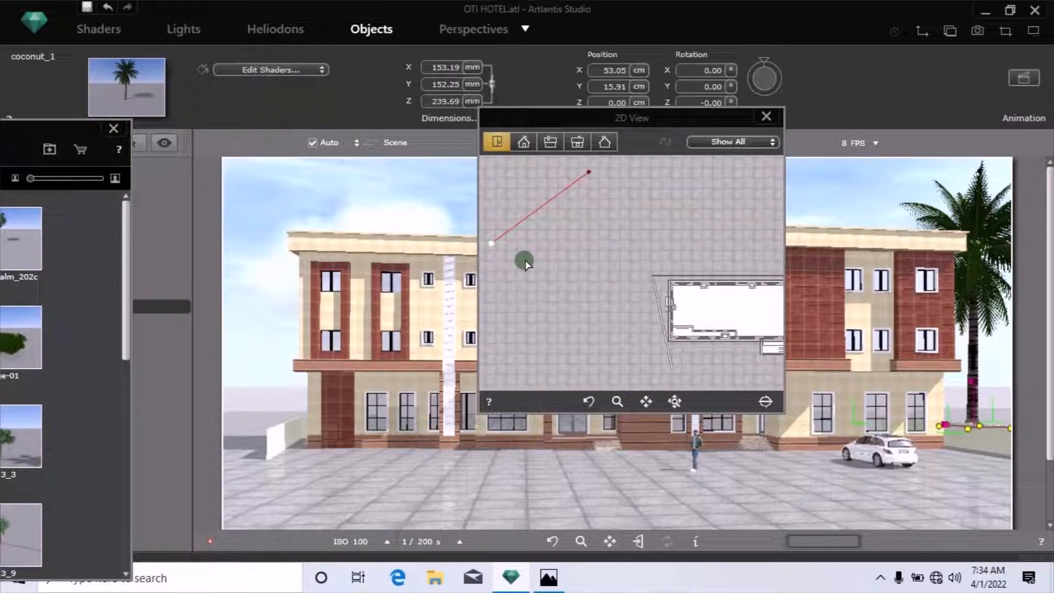
pyautogui.scroll(-3, 619, 246)
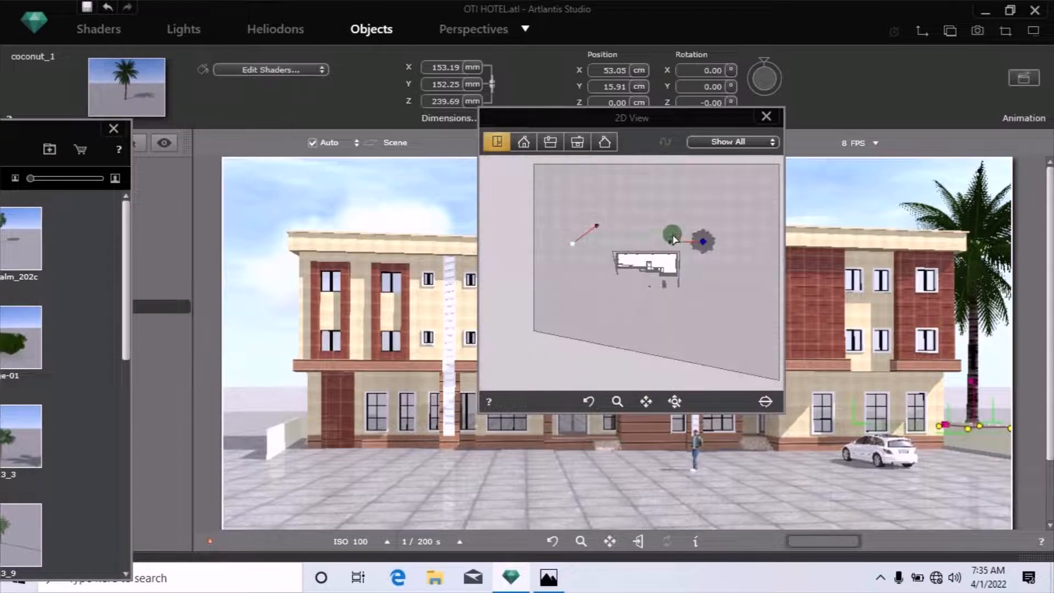
pyautogui.moveTo(674, 240)
pyautogui.mouseDown()
pyautogui.moveTo(682, 221)
pyautogui.moveTo(674, 244)
pyautogui.moveTo(683, 231)
pyautogui.moveTo(574, 246)
pyautogui.moveTo(591, 270)
pyautogui.moveTo(571, 249)
pyautogui.moveTo(603, 267)
pyautogui.moveTo(619, 253)
pyautogui.moveTo(588, 227)
pyautogui.moveTo(644, 264)
pyautogui.mouseUp()
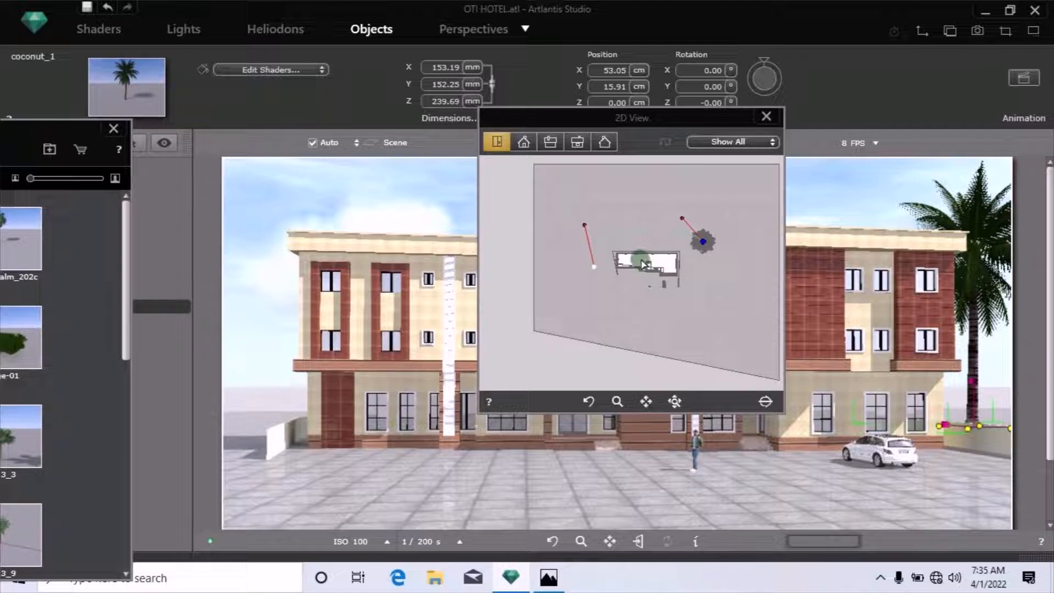
# Step: Examine the plus and minus keys on both keyboards in the Photos image, and return to Artlantis
pyautogui.click(985, 9)
pyautogui.scroll(-3, 373, 318)
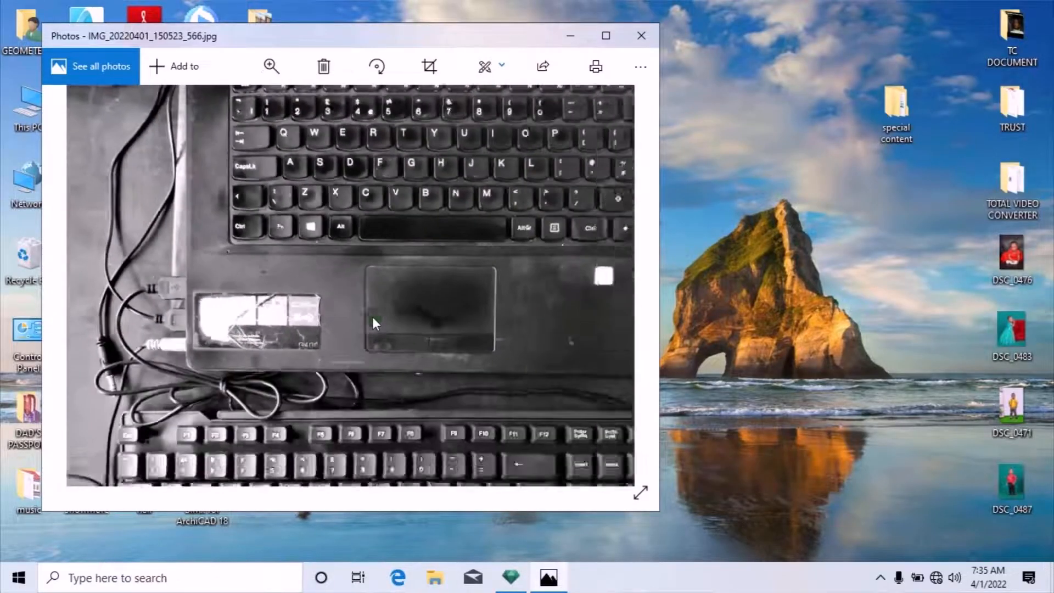
pyautogui.scroll(-2, 373, 318)
pyautogui.scroll(2, 462, 263)
pyautogui.scroll(-2, 465, 123)
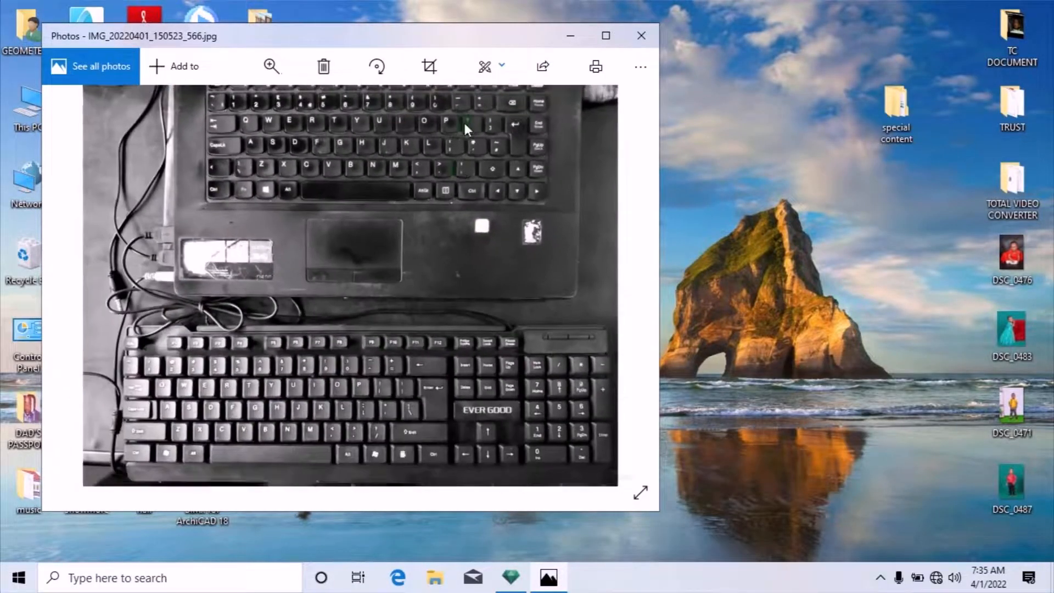
pyautogui.scroll(2, 468, 103)
pyautogui.scroll(1, 478, 117)
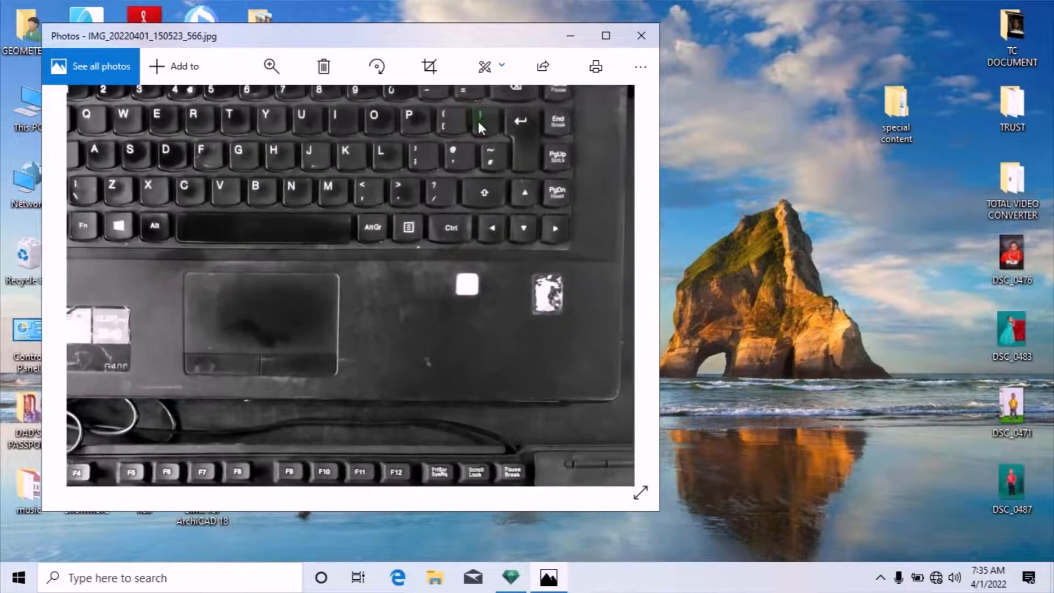
pyautogui.scroll(1, 466, 106)
pyautogui.scroll(1, 464, 106)
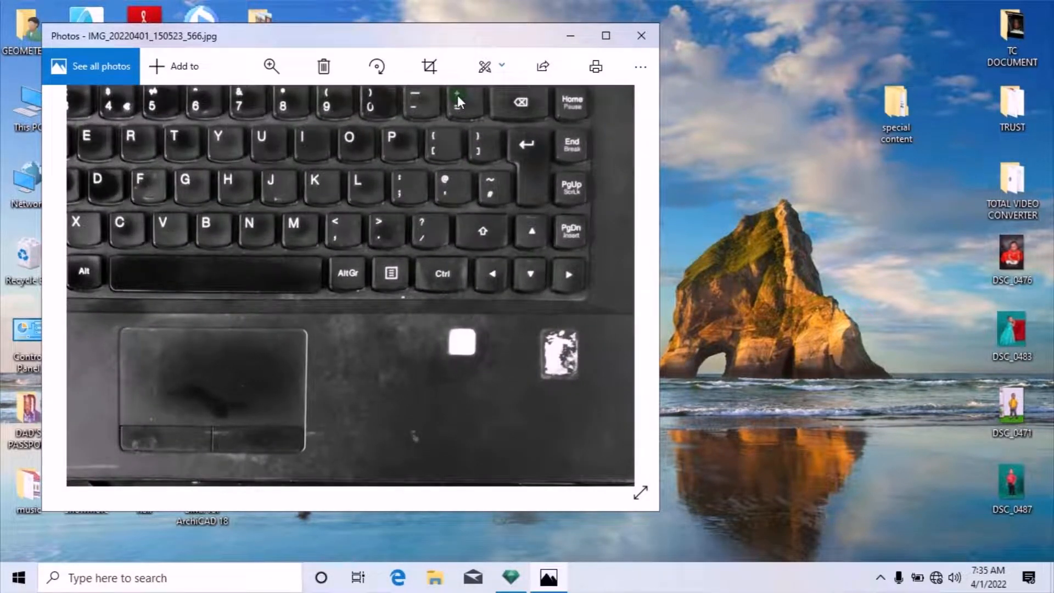
pyautogui.scroll(-3, 493, 202)
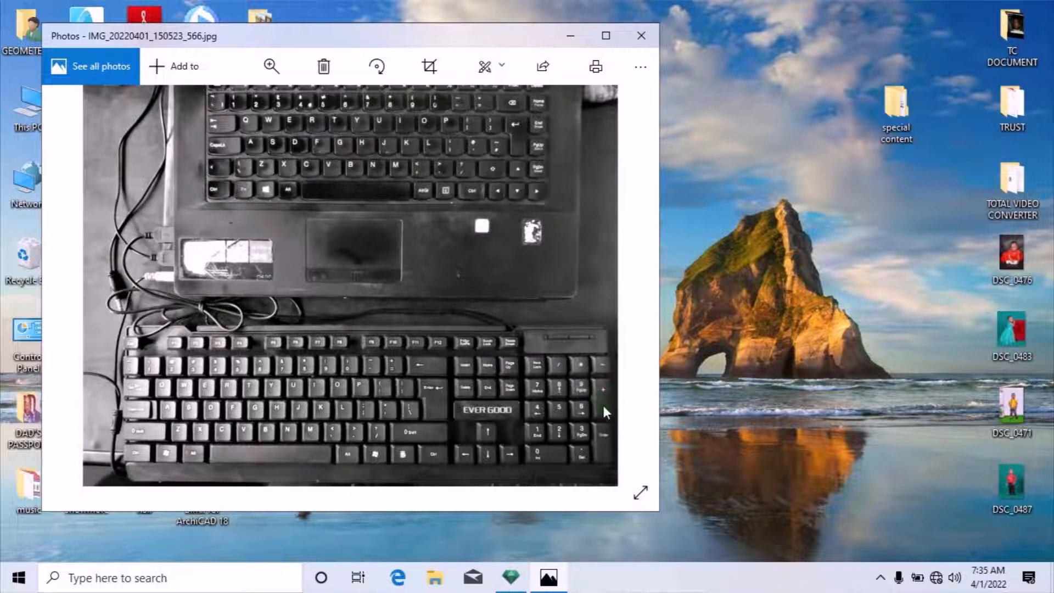
pyautogui.scroll(1, 602, 403)
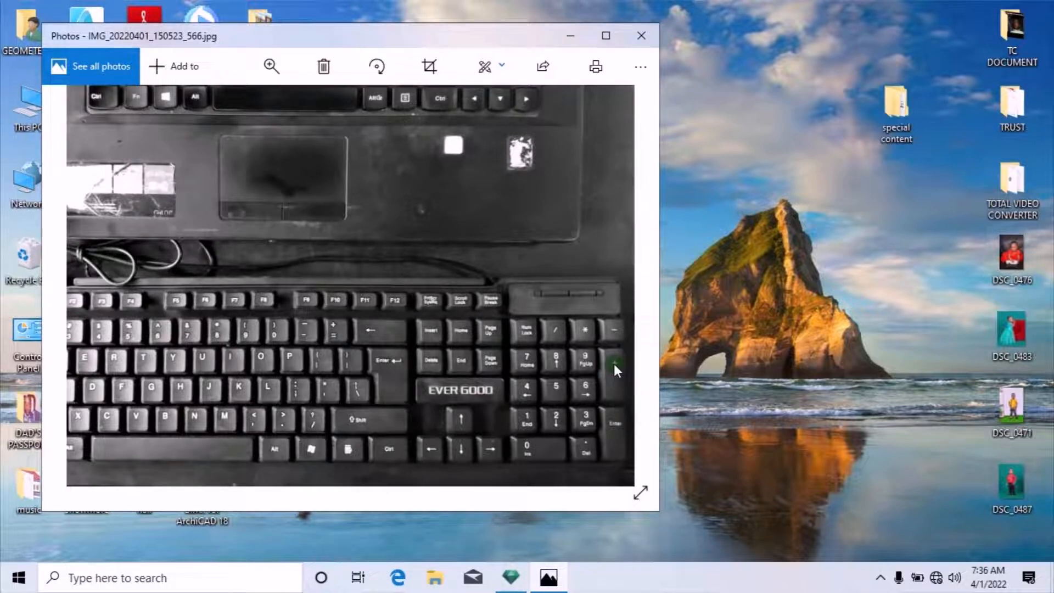
pyautogui.moveTo(556, 582)
pyautogui.click(510, 577)
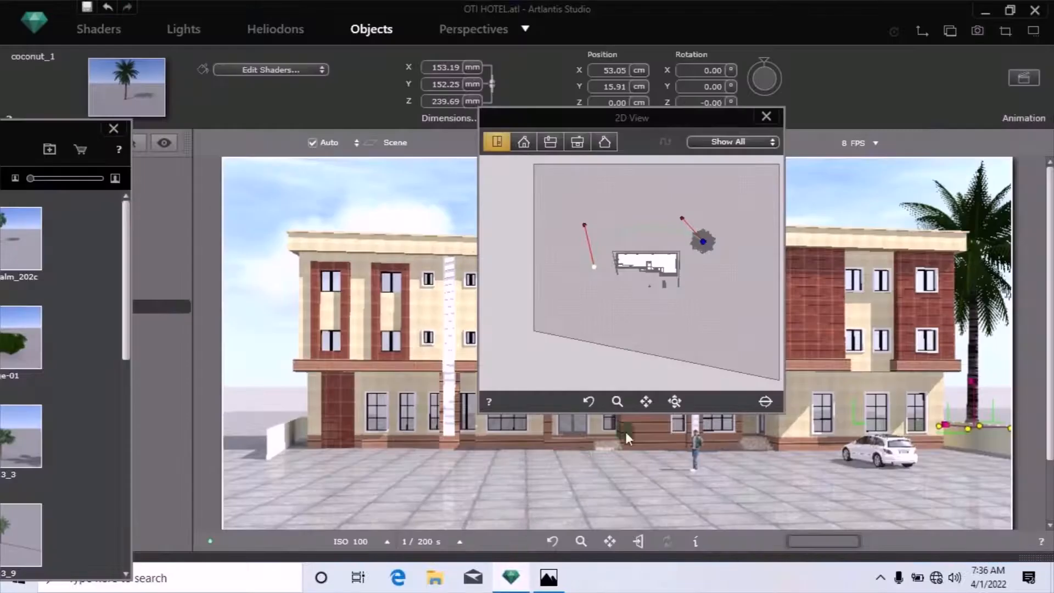
# Step: Set the number of coconut tree copies along the curved path behind the building to seven
pyautogui.moveTo(666, 336)
pyautogui.mouseDown()
pyautogui.moveTo(686, 246)
pyautogui.moveTo(680, 225)
pyautogui.moveTo(691, 252)
pyautogui.mouseUp()
pyautogui.scroll(2, 680, 225)
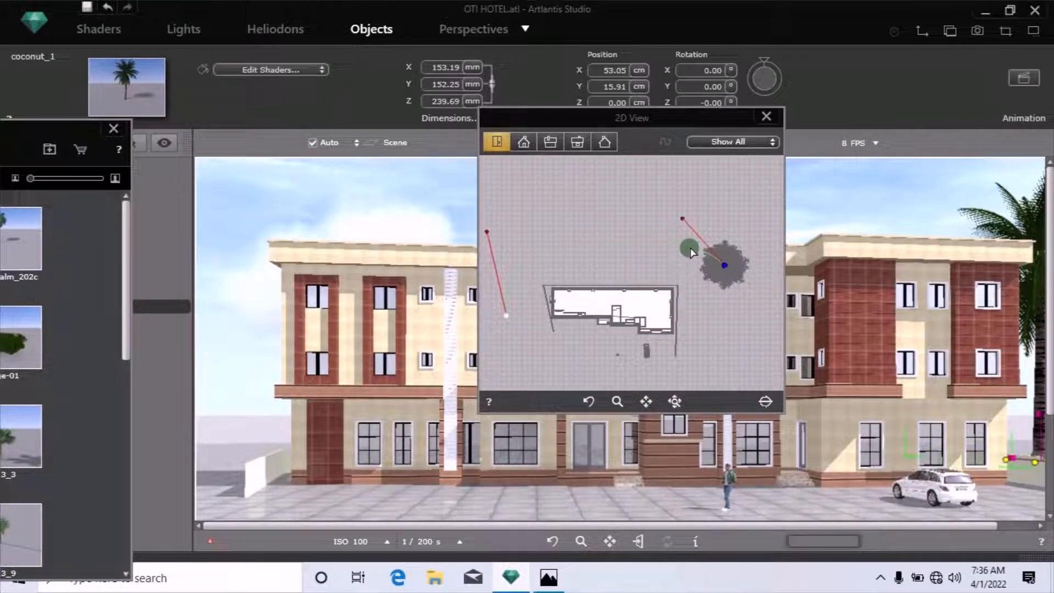
pyautogui.moveTo(691, 252); pyautogui.dragTo(661, 264)
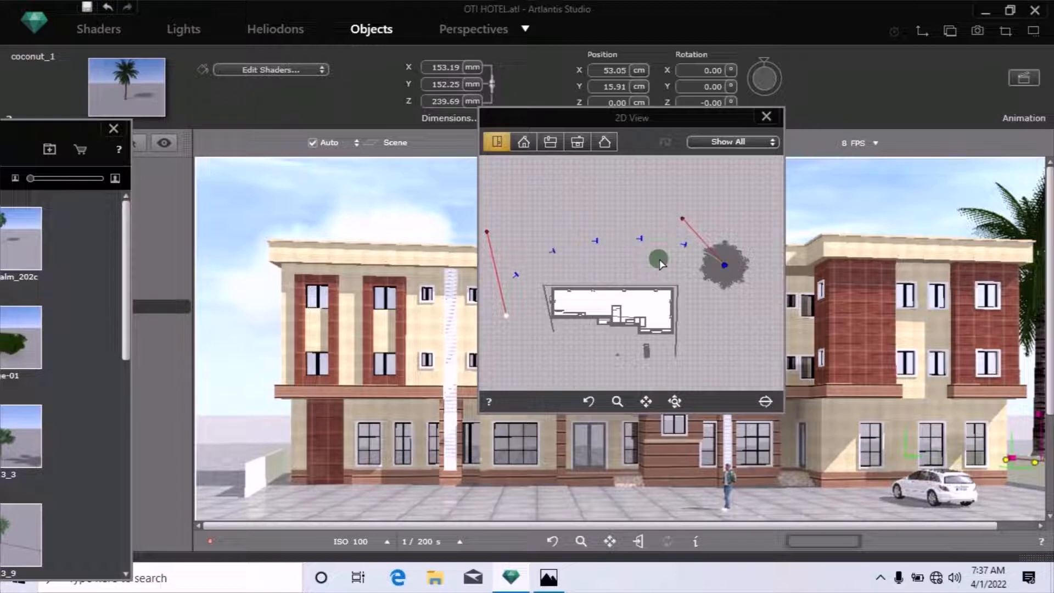
pyautogui.moveTo(660, 265); pyautogui.dragTo(709, 267)
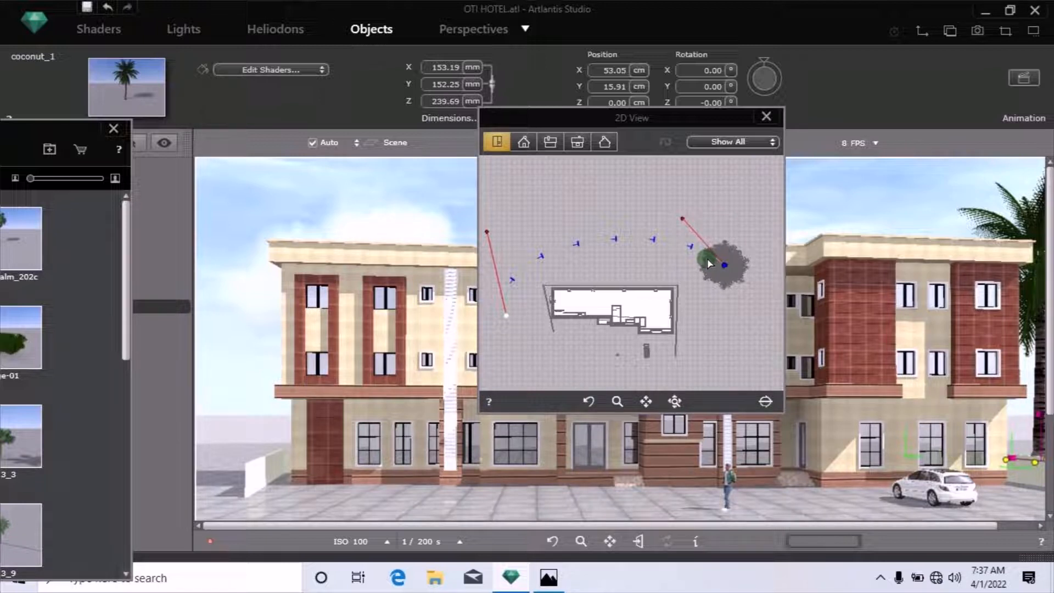
pyautogui.moveTo(708, 263); pyautogui.dragTo(699, 271)
# Step: Look up the Enter key on the keyboards in the Photos image, and return to Artlantis
pyautogui.click(984, 10)
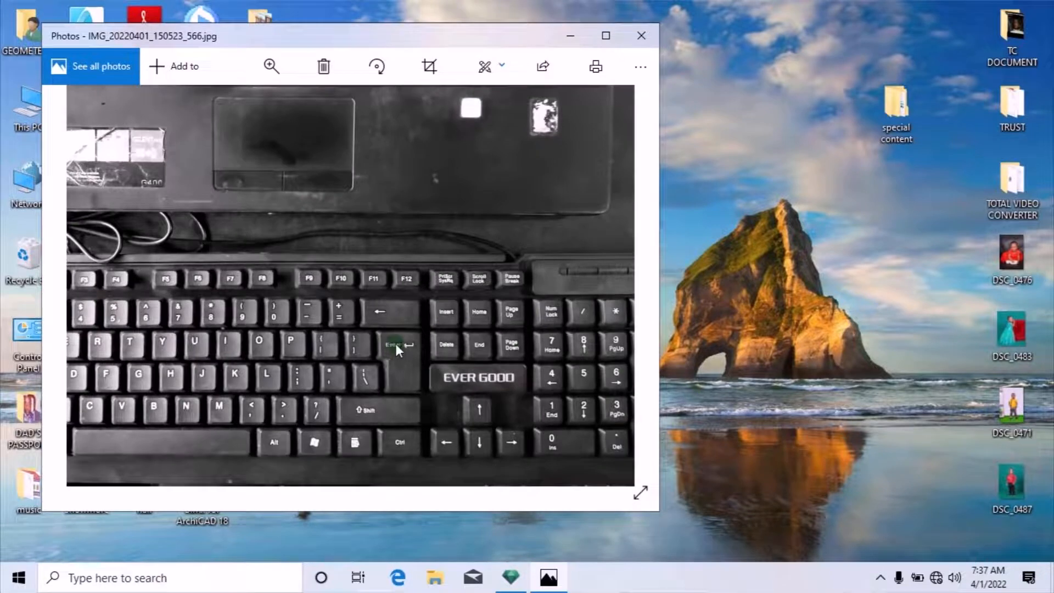
pyautogui.scroll(-2, 398, 354)
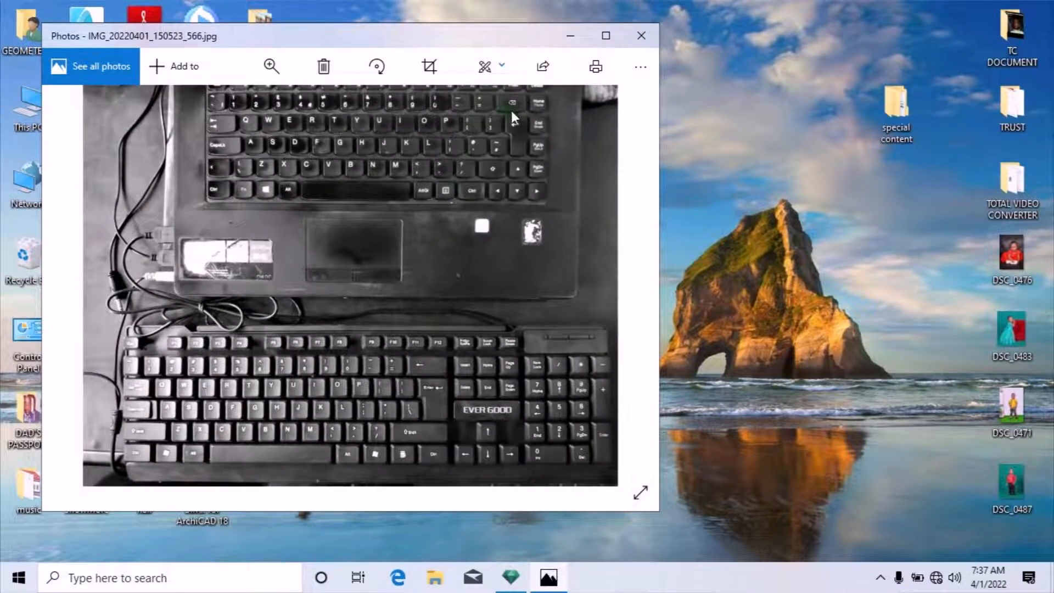
pyautogui.scroll(1, 512, 113)
pyautogui.scroll(-1, 511, 112)
pyautogui.click(511, 577)
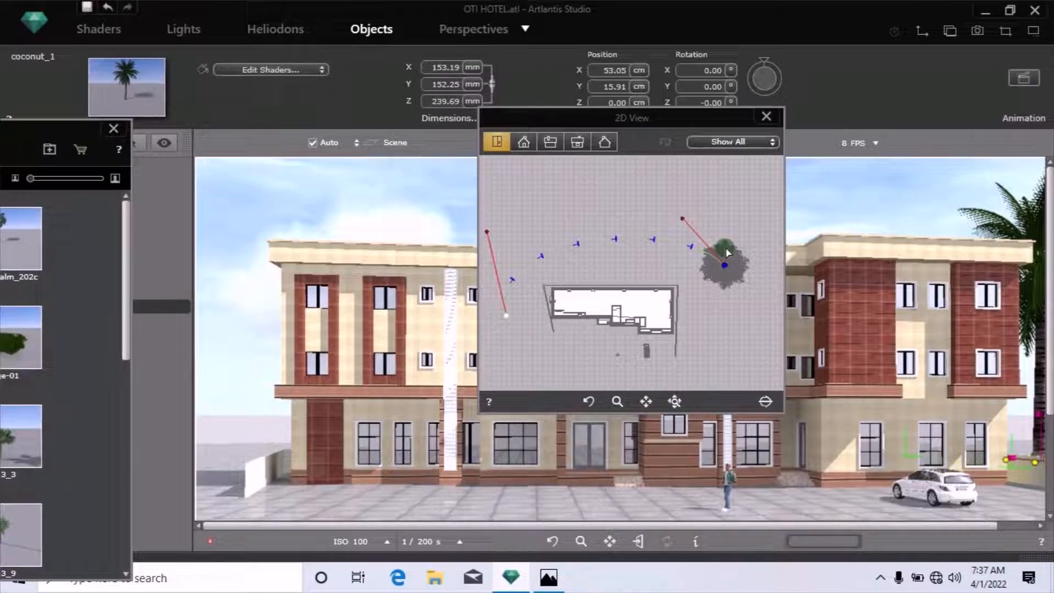
# Step: Confirm the duplication of coconut trees along the curved path and deselect the copies
pyautogui.moveTo(727, 253); pyautogui.dragTo(694, 284)
pyautogui.press('Return')
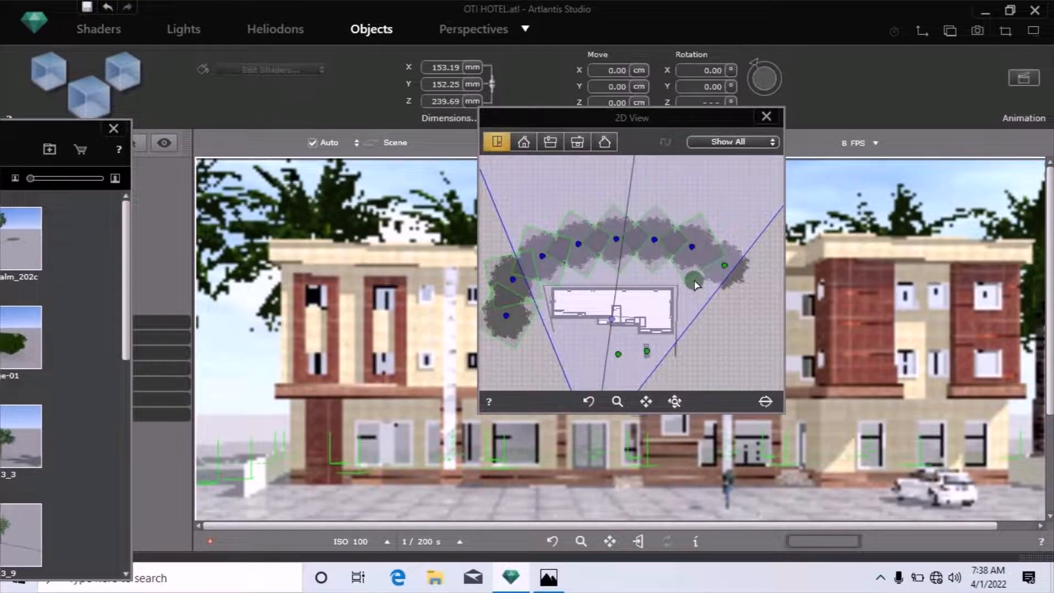
pyautogui.click(700, 265)
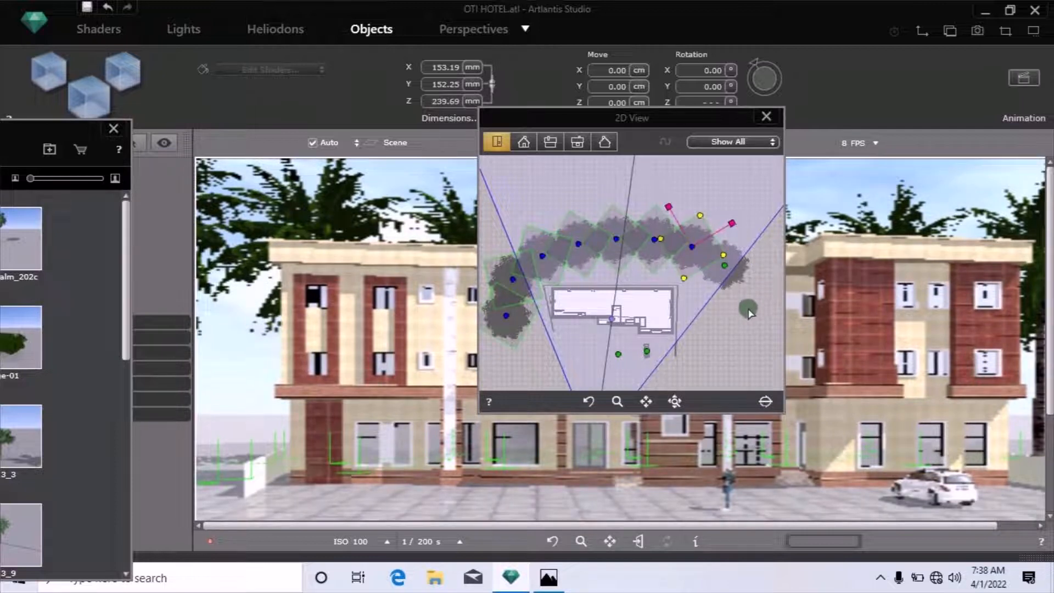
pyautogui.click(748, 310)
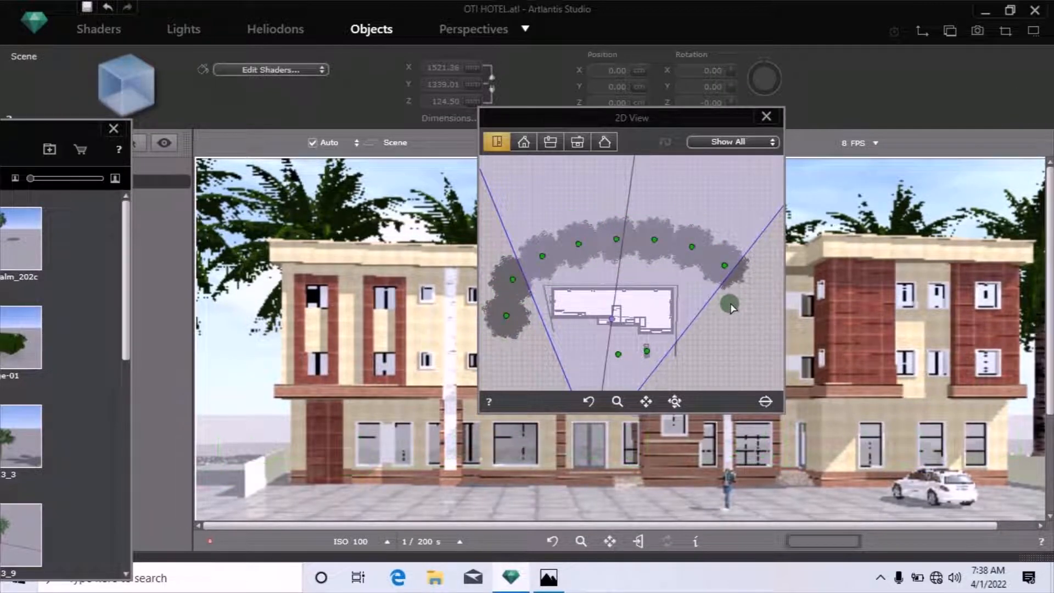
# Step: Close the 2D view and orbit the 1ST VIEW perspective camera to about X 6.4, Y -41.6, Z 3.5 cm
pyautogui.click(766, 117)
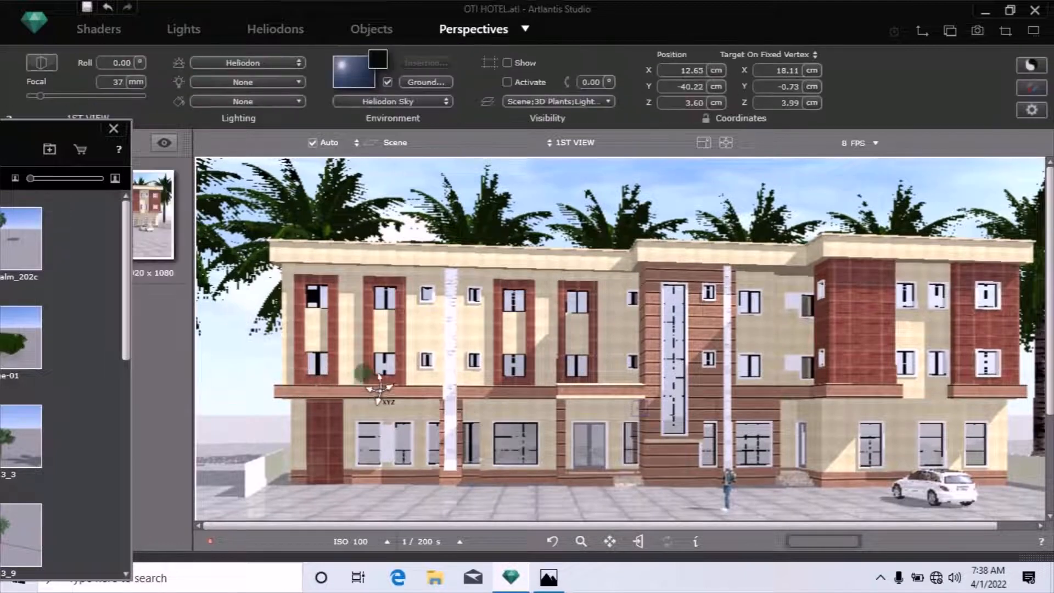
pyautogui.moveTo(391, 387)
pyautogui.mouseDown()
pyautogui.moveTo(465, 383)
pyautogui.moveTo(375, 393)
pyautogui.mouseUp()
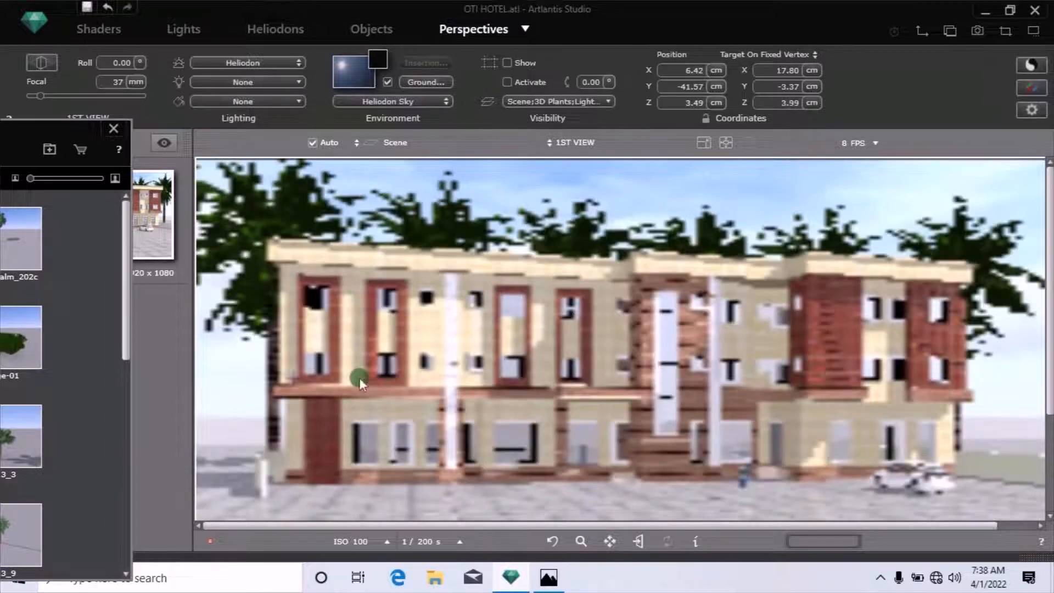